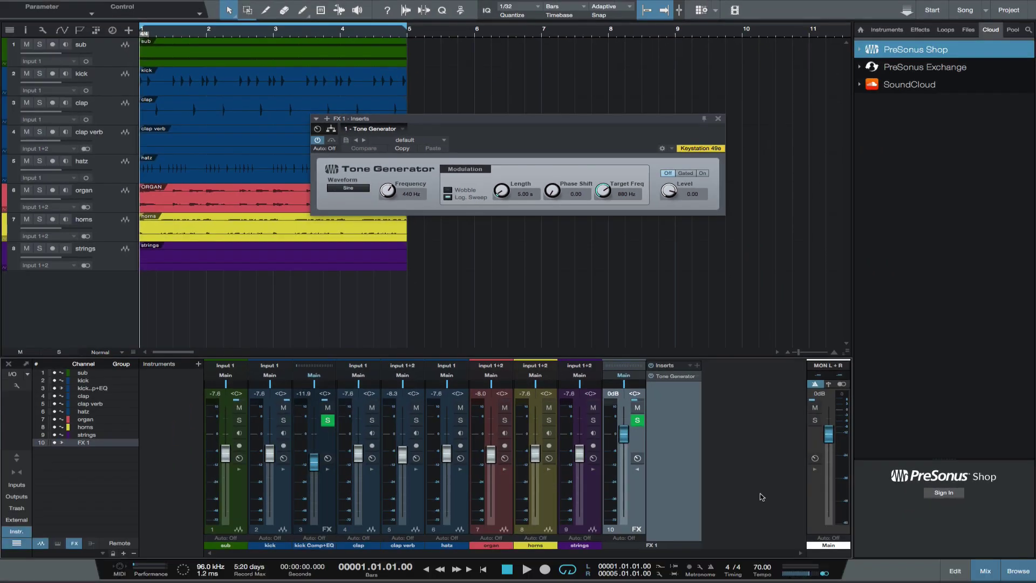
- Delete the previous FX setup and add an empty FX 1 channel after the clap channel
key("Delete")
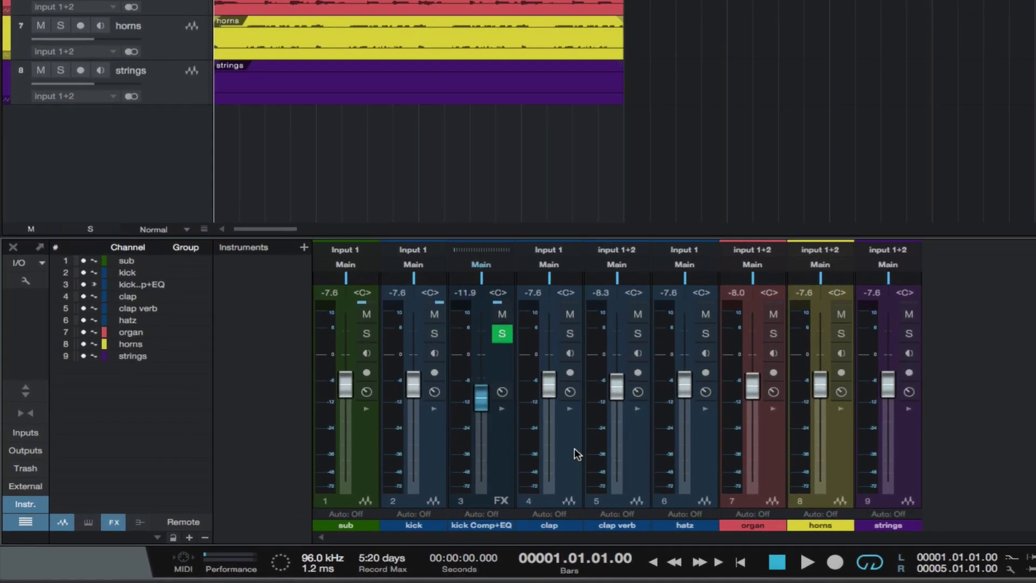
left_click(371, 490)
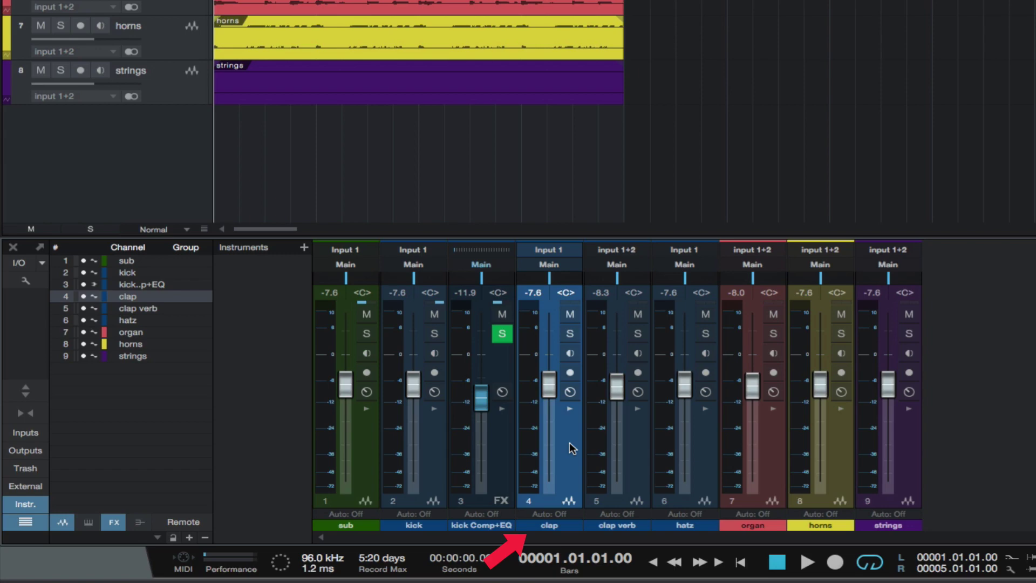
right_click(569, 442)
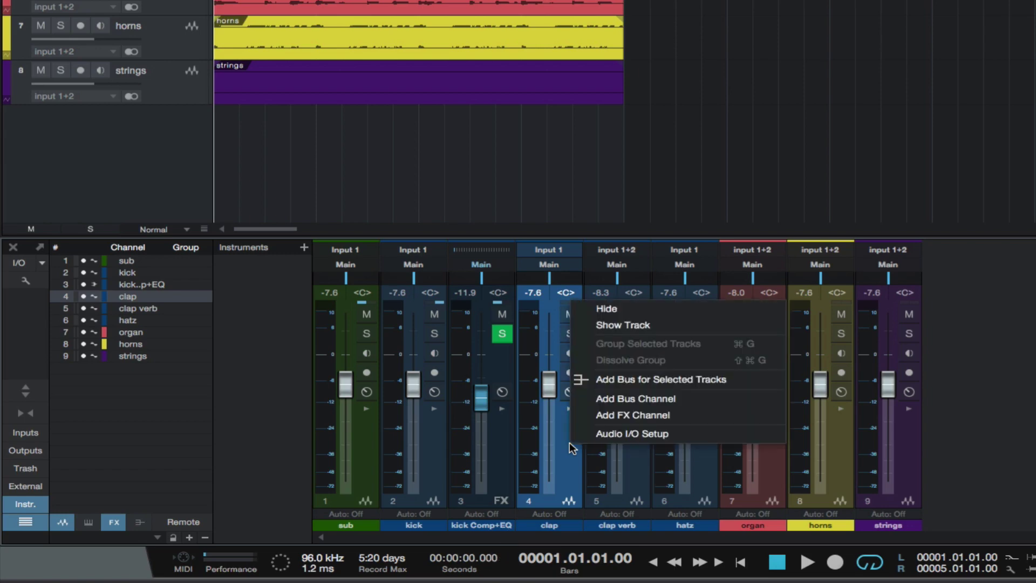
left_click(630, 419)
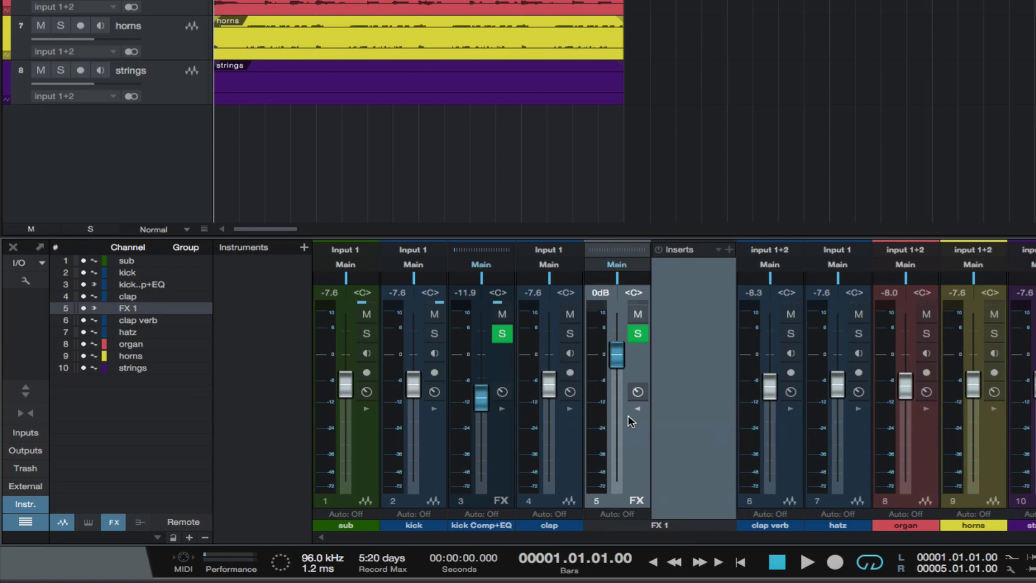
- Insert a Tone Generator on FX 1 and set its waveform to White Noise
left_click(729, 249)
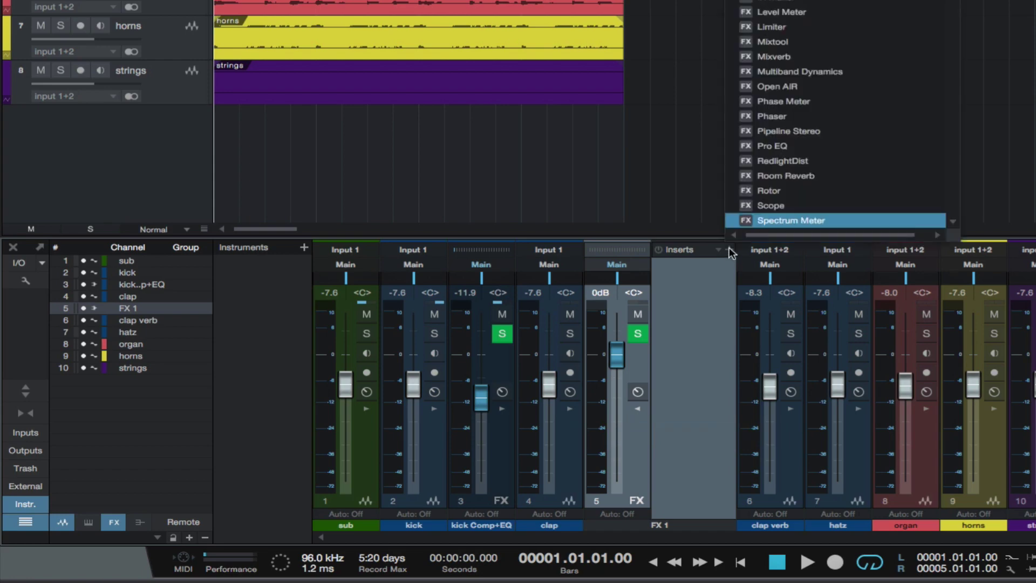
scroll(839, 184, "down", 3)
scroll(839, 182, "down", 2)
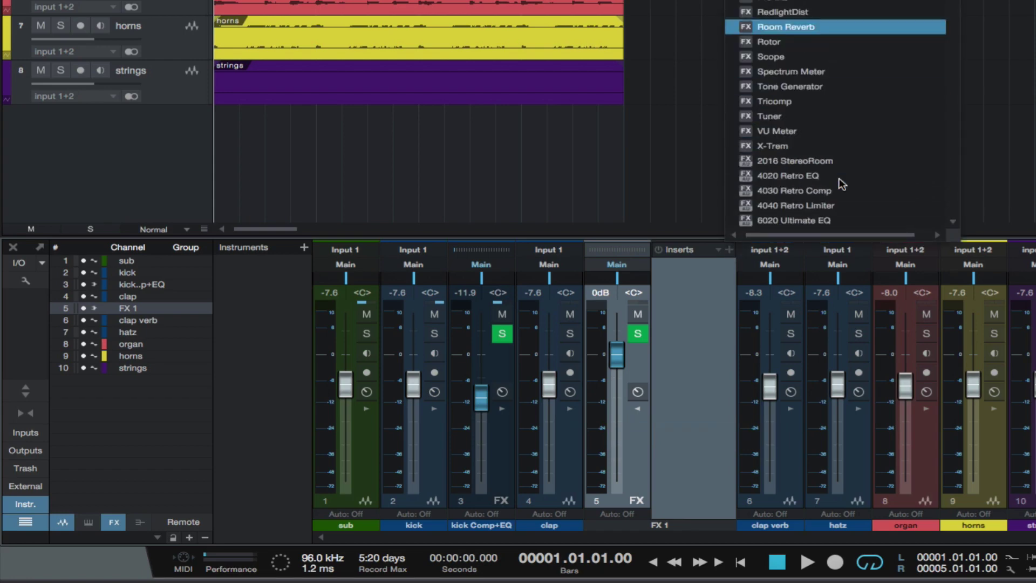
left_click(810, 88)
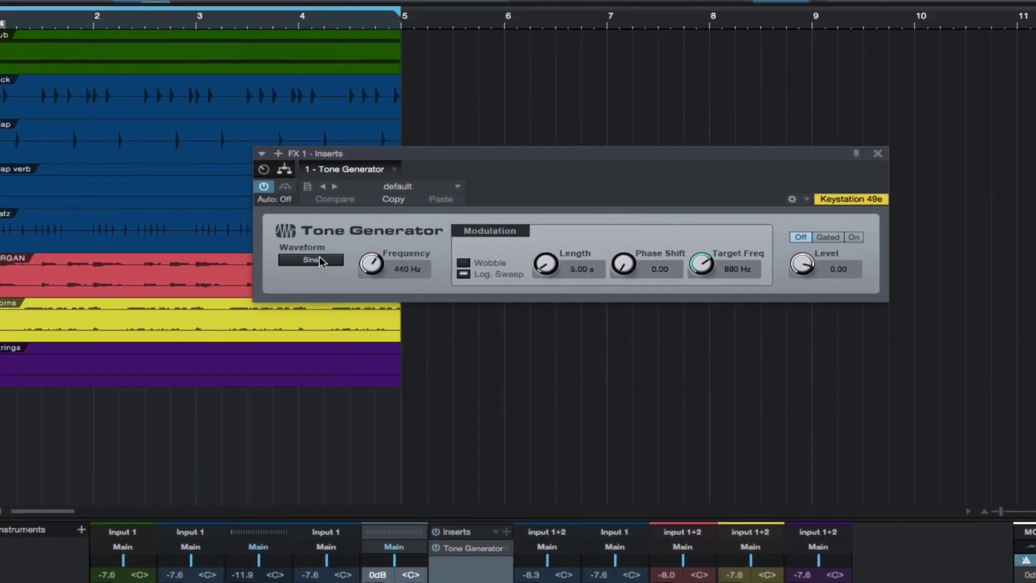
left_click(322, 260)
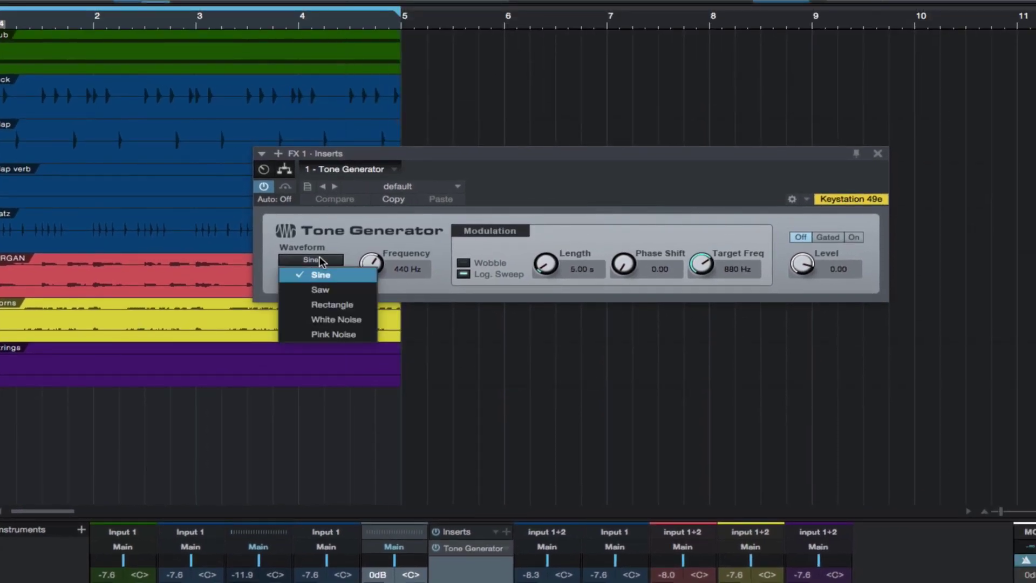
left_click(303, 322)
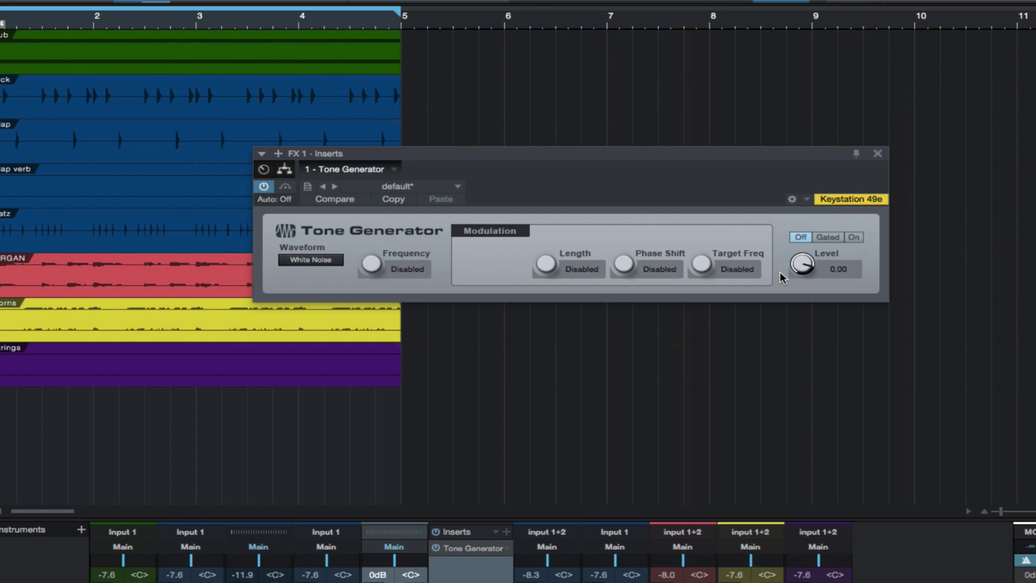
- Turn the Tone Generator's level all the way down to -144.00 dB
left_click_drag(801, 267, 799, 275)
double_click(803, 266)
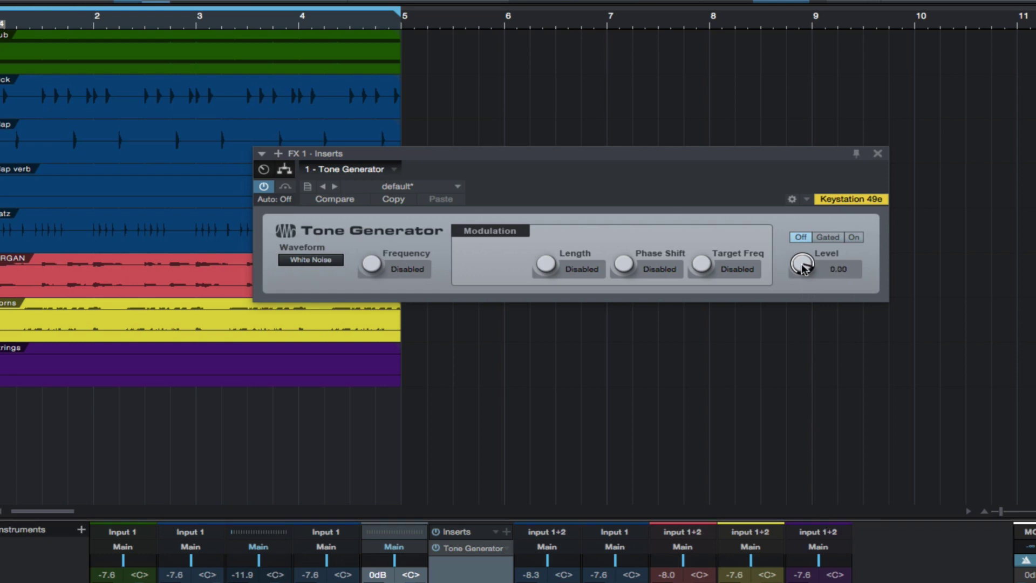
scroll(803, 267, "down", 15)
scroll(802, 268, "down", 15)
scroll(803, 268, "down", 15)
scroll(802, 268, "down", 1)
- Add an Expander as the second FX 1 insert, with external sidechain on and Duck off
left_click(506, 532)
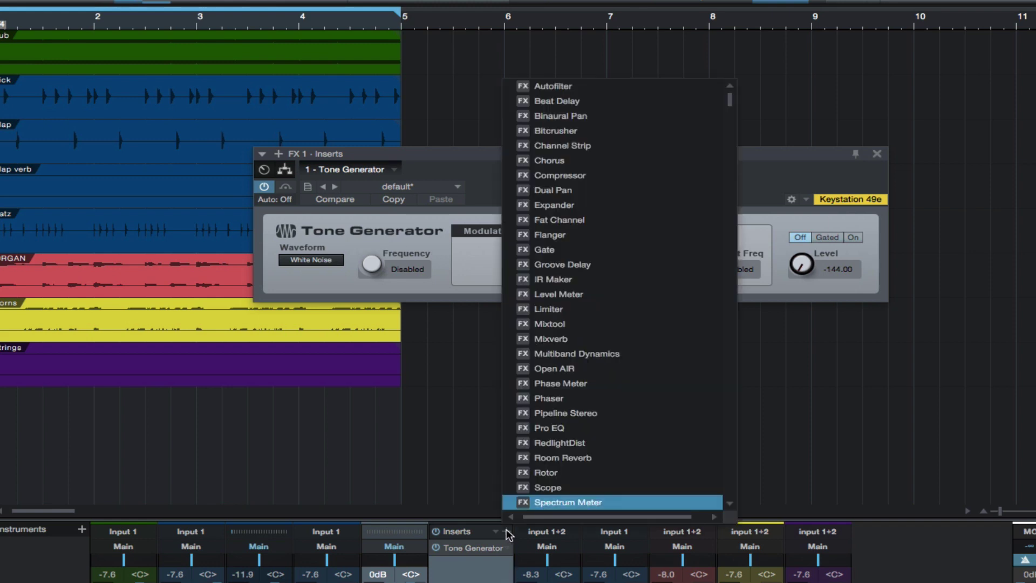
left_click(605, 208)
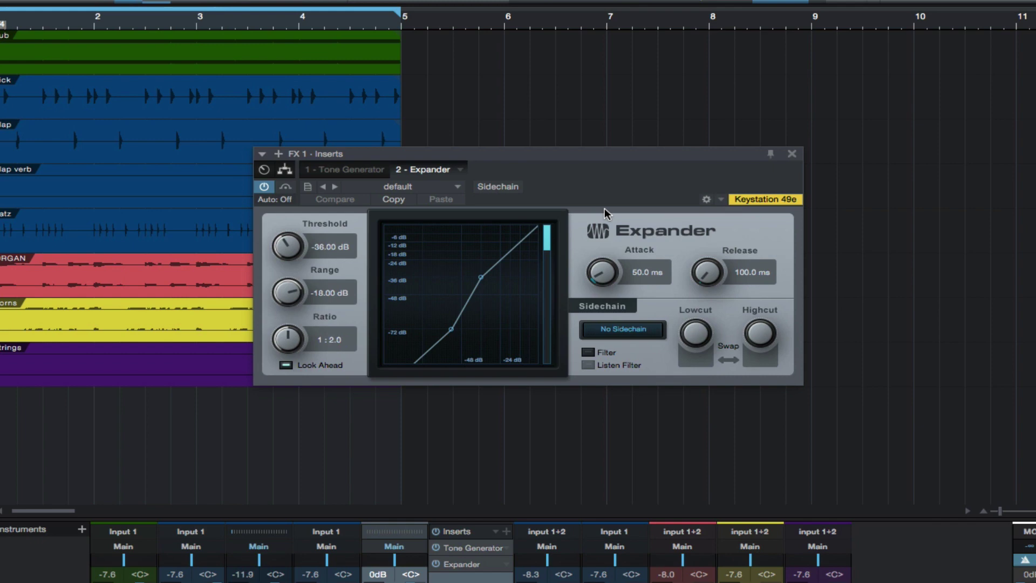
left_click(505, 187)
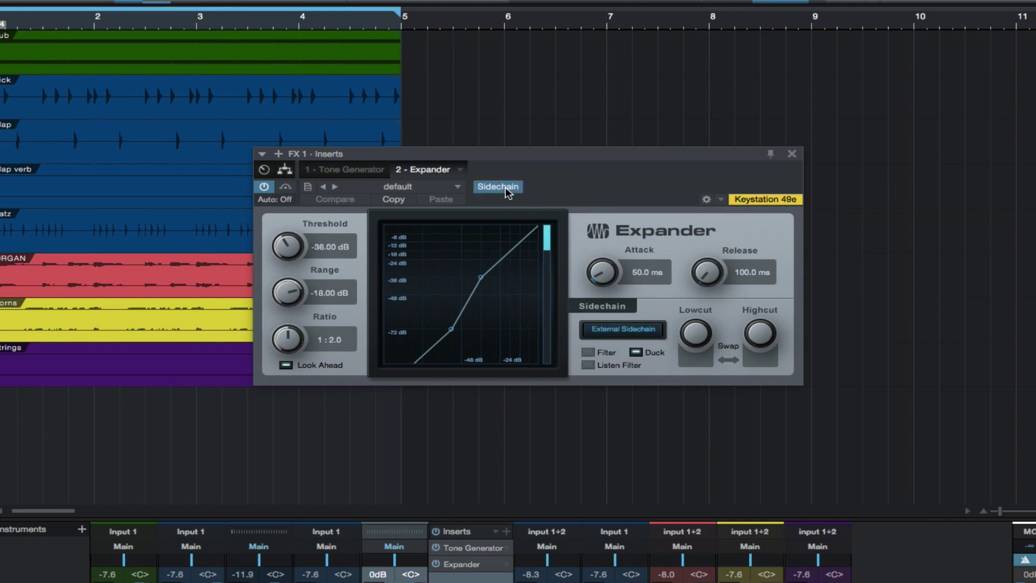
left_click(636, 352)
- Set the Expander's Range to -72 dB, Attack to 6 ms and Release to 52 ms
scroll(290, 298, "down", 10)
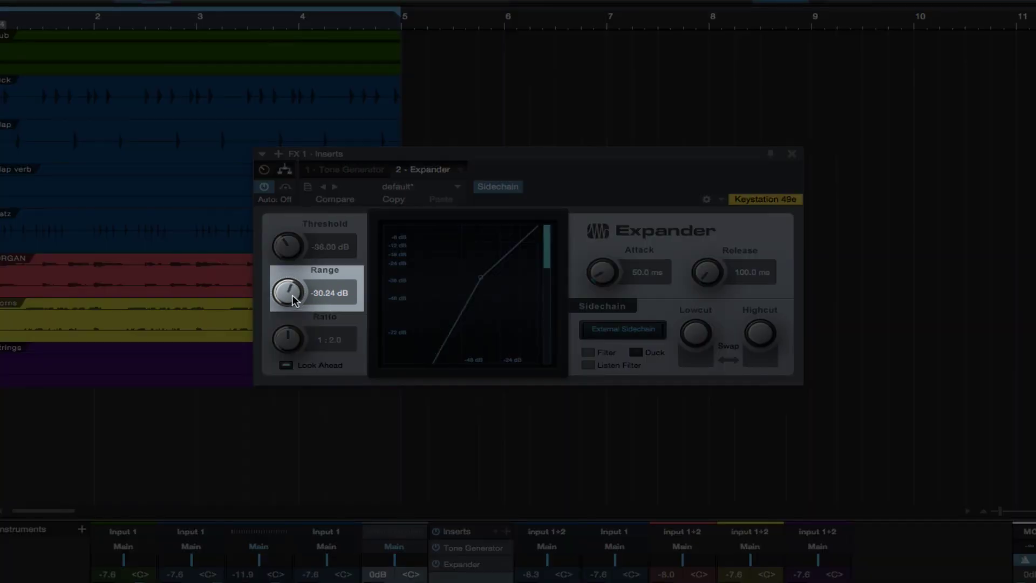
scroll(293, 300, "down", 15)
scroll(293, 300, "down", 15)
scroll(293, 299, "down", 3)
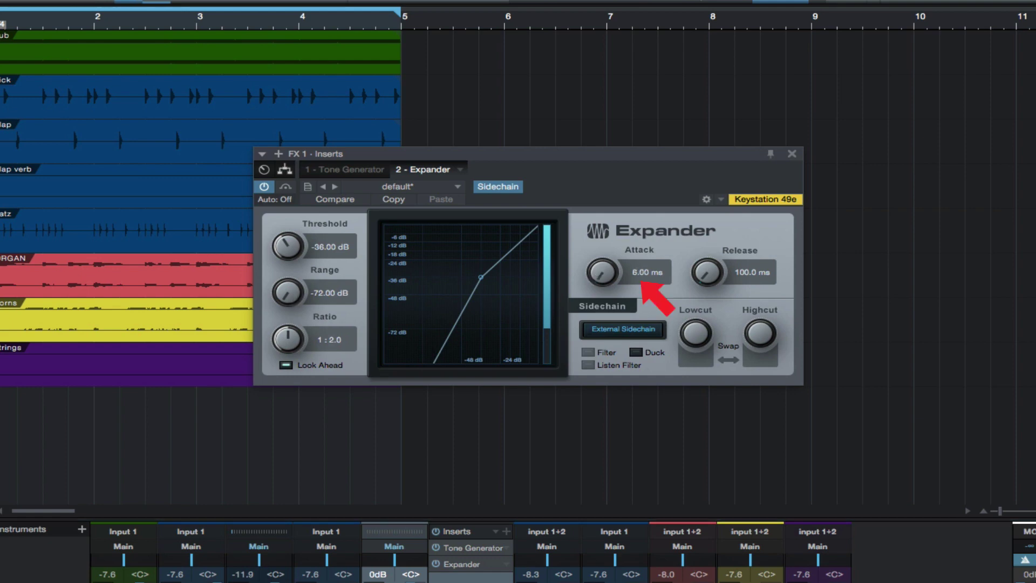
left_click(743, 271)
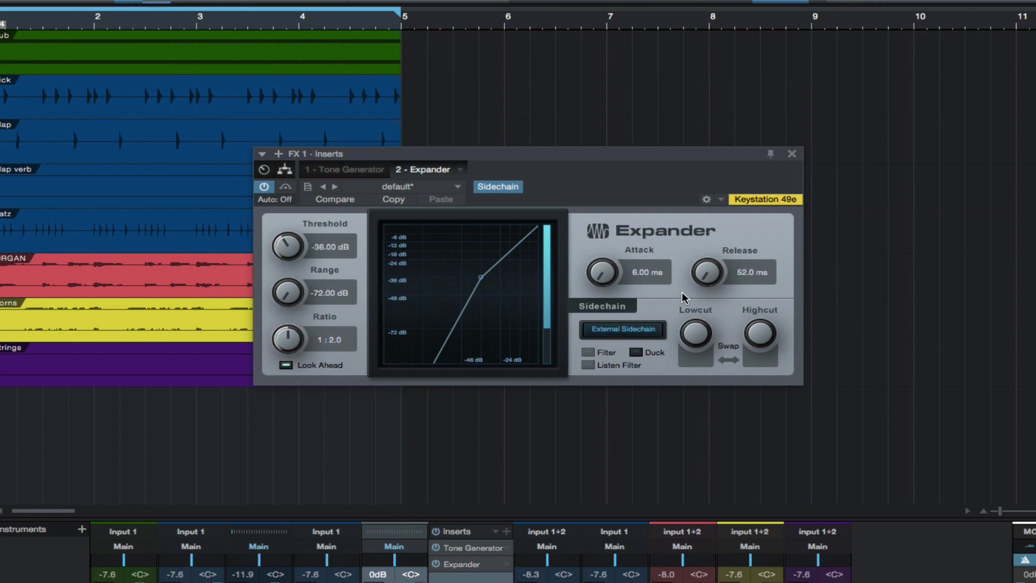
- Raise the Tone Generator level to -12 dB, switch it On, and show the Expander editor
double_click(481, 547)
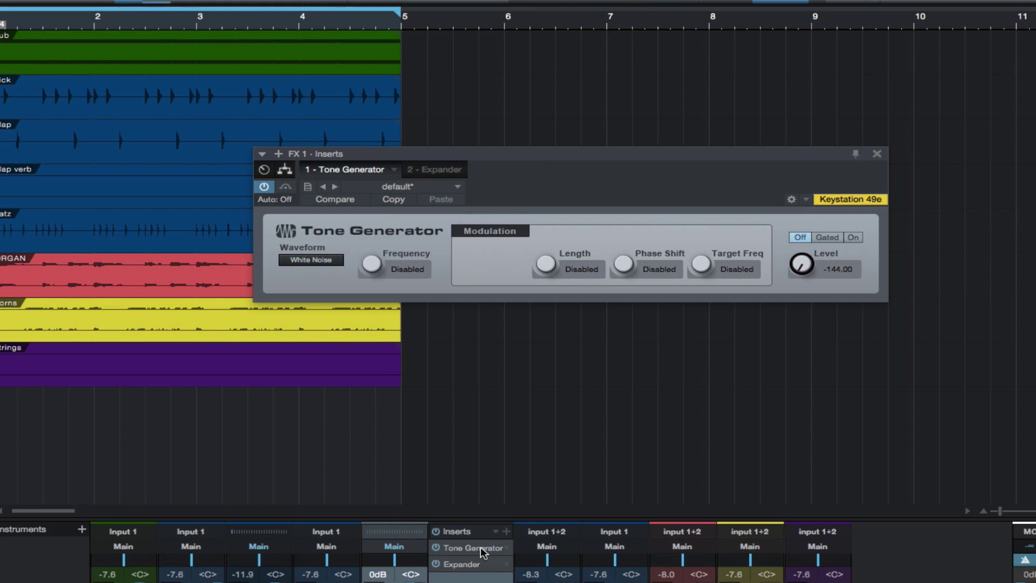
left_click(837, 269)
type("-12")
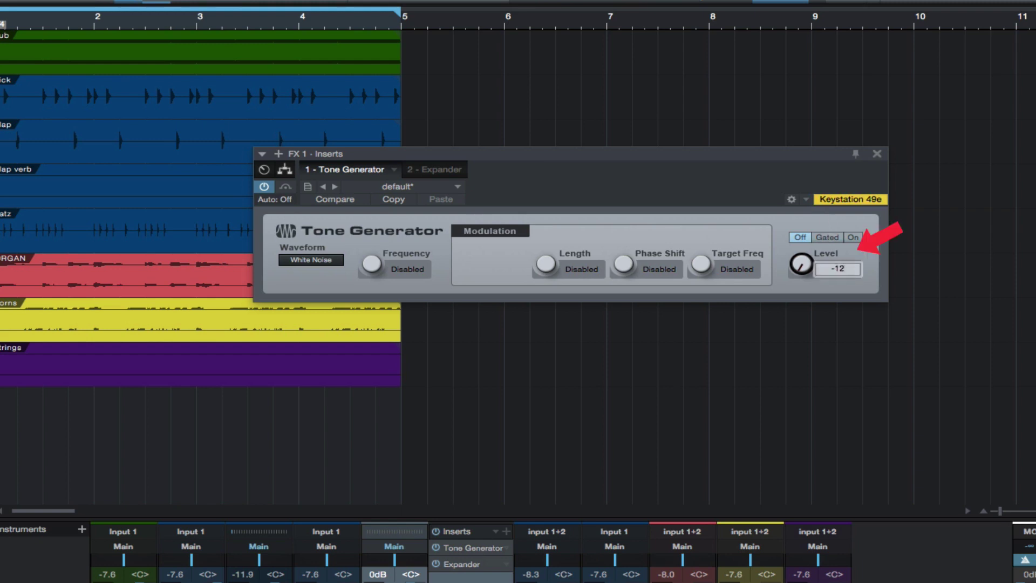
key("Return")
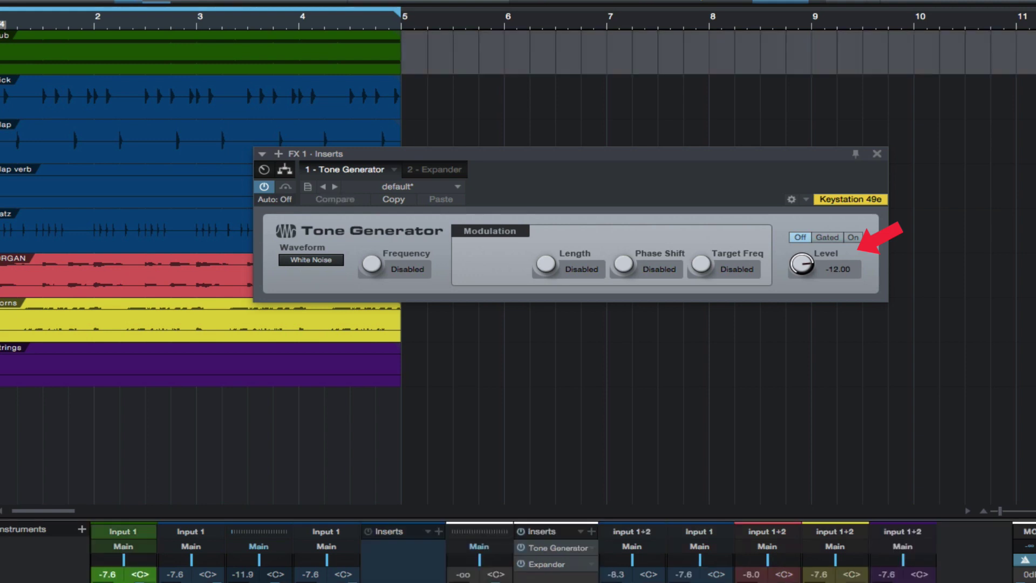
left_click(852, 237)
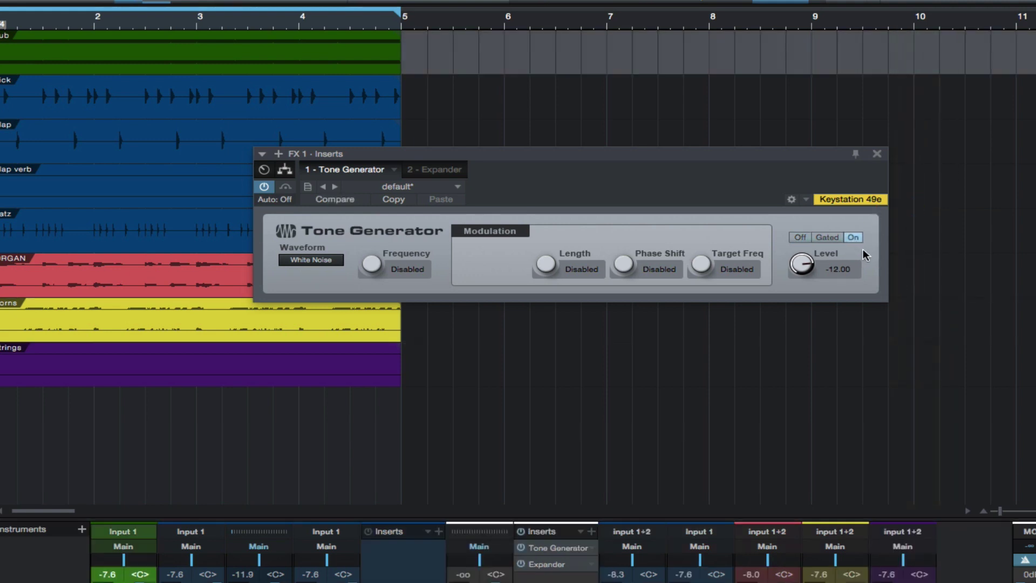
left_click(479, 565)
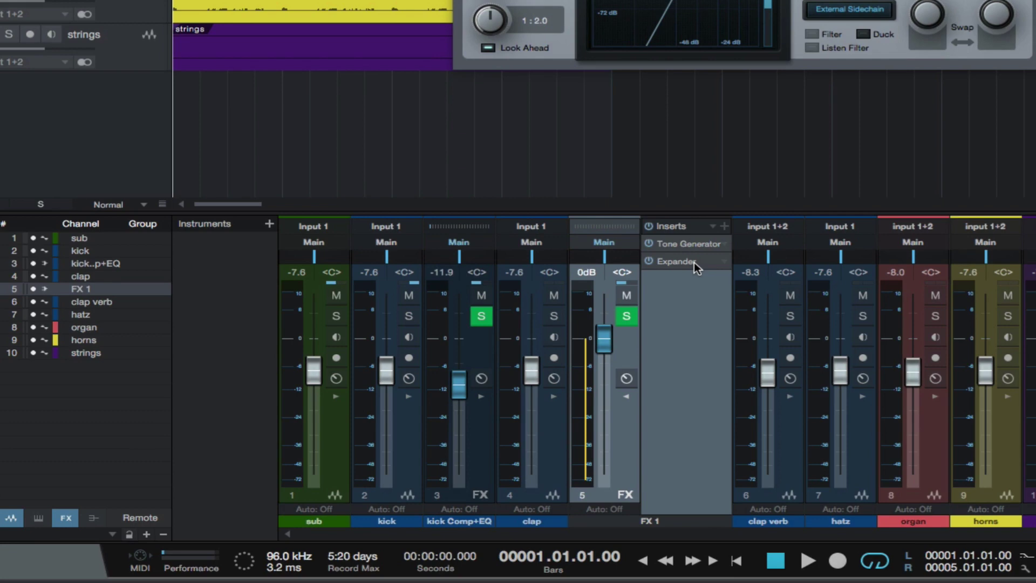
- Add a clap send targeting 'Sidechain - FX 1 - Inserts - 2 - Expander'
left_click(555, 395)
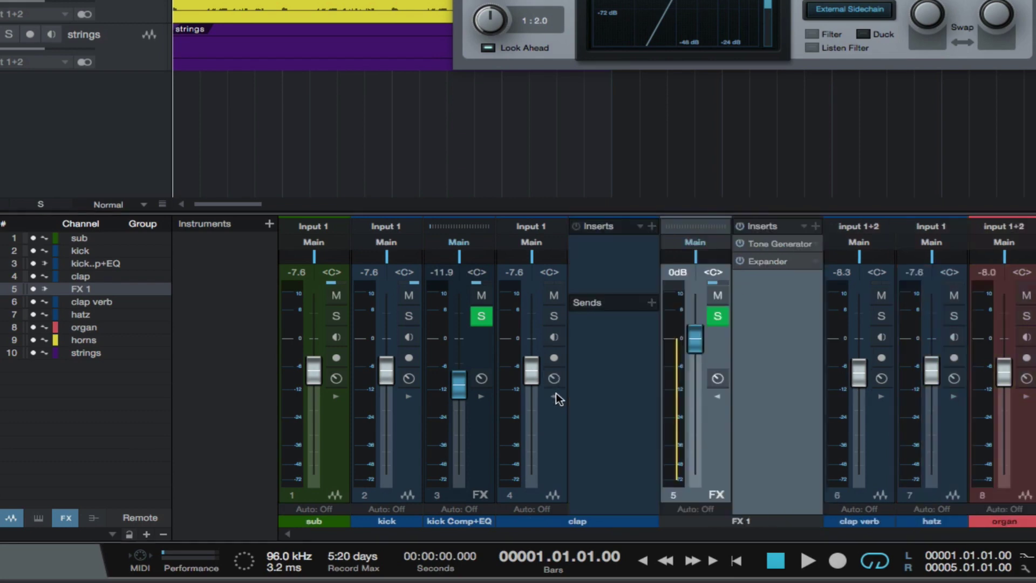
left_click(651, 303)
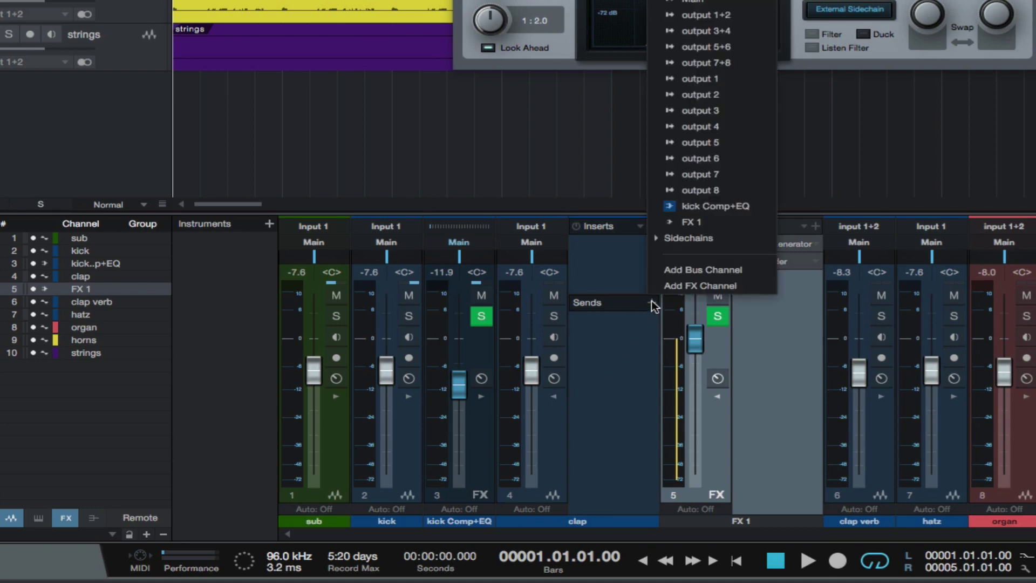
left_click(661, 238)
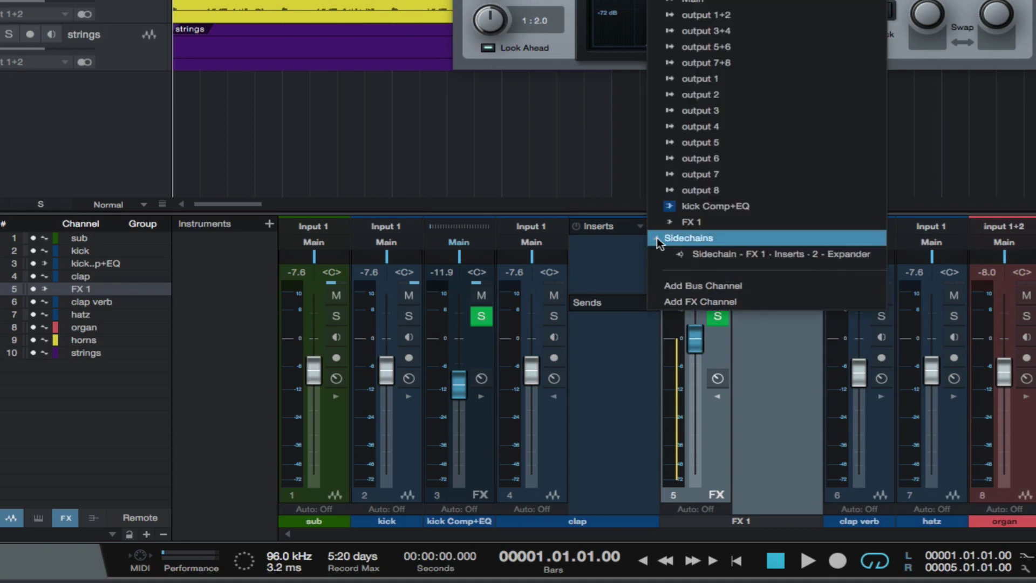
left_click(718, 255)
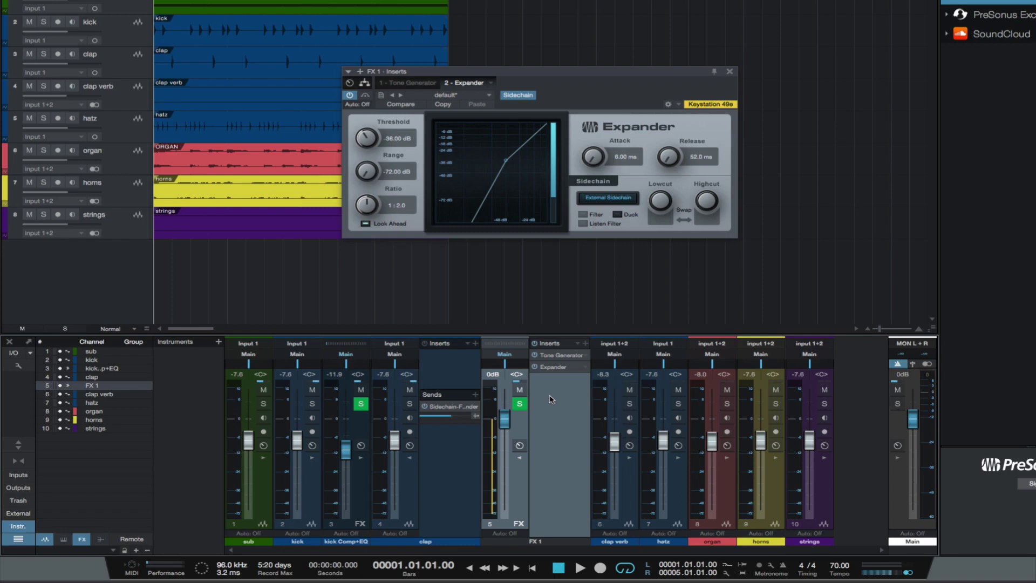
- Play the song and bring the FX 1 fader up from silence with the channel unmuted
left_click(518, 498)
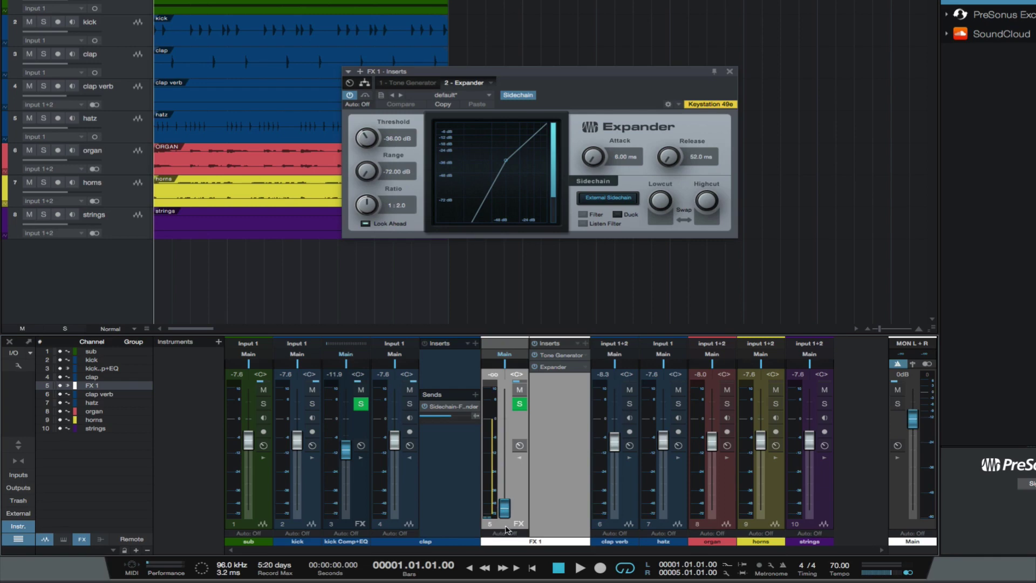
key("space")
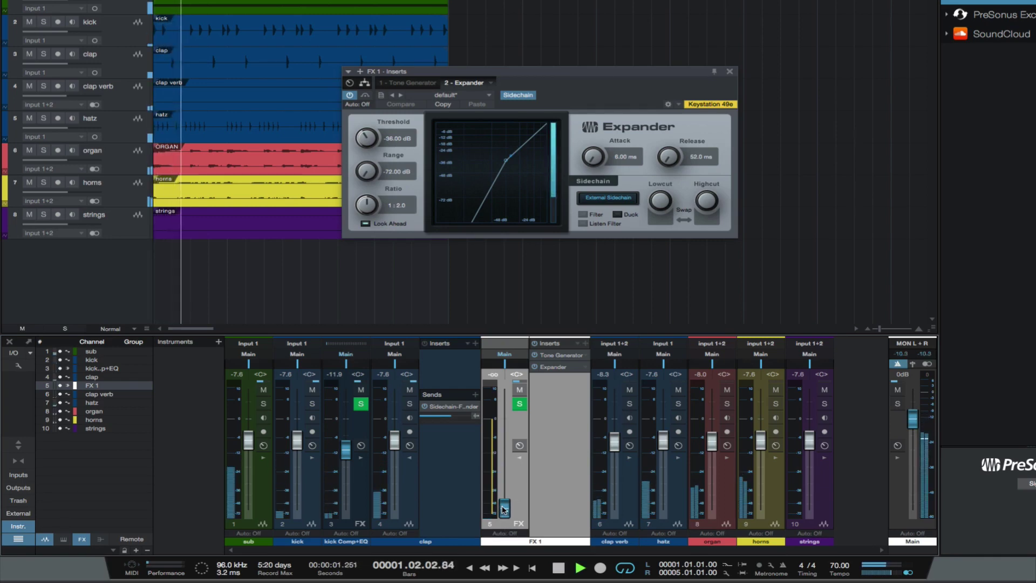
left_click_drag(503, 509, 502, 456)
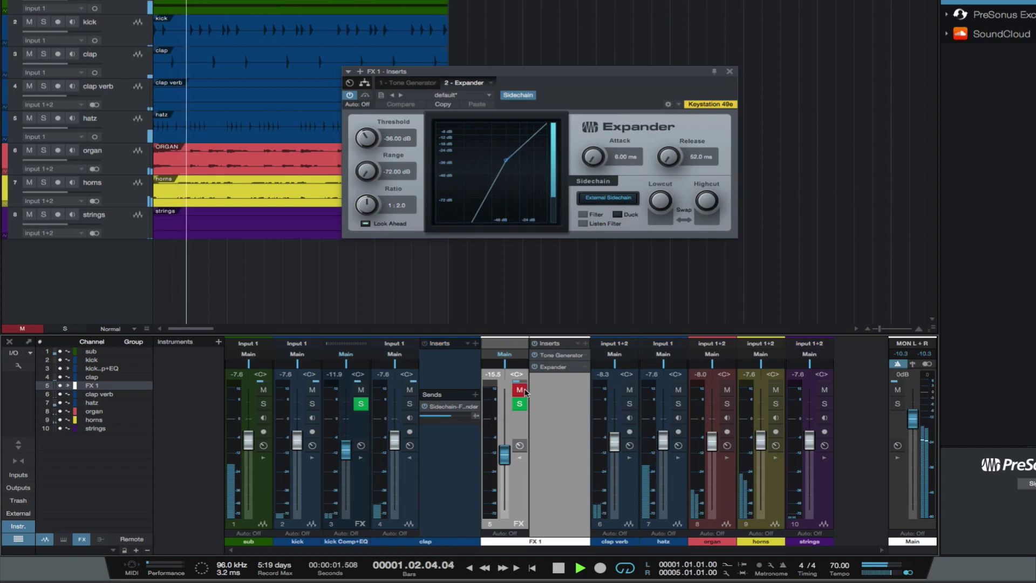
key("shift+m")
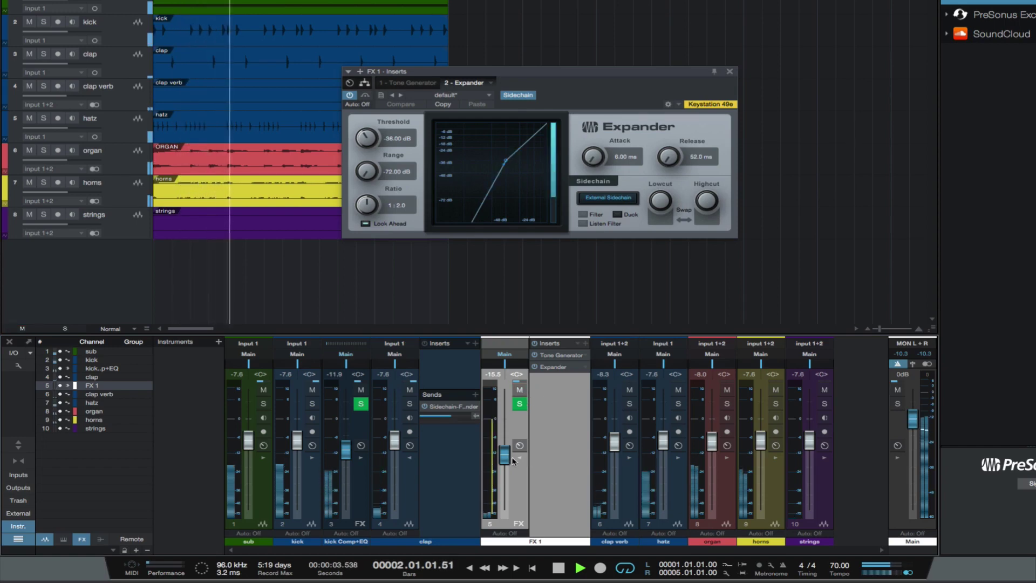
left_click_drag(505, 457, 506, 469)
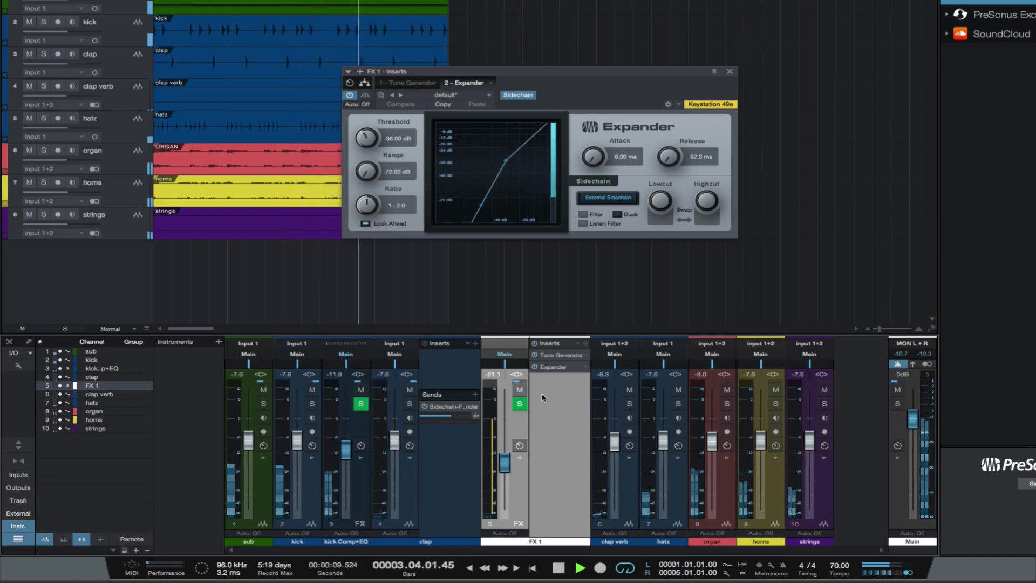
- Compare with Mute, settle FX 1 at -21.9 dB, stop muted, and reopen the Tone Generator editor
left_click(519, 390)
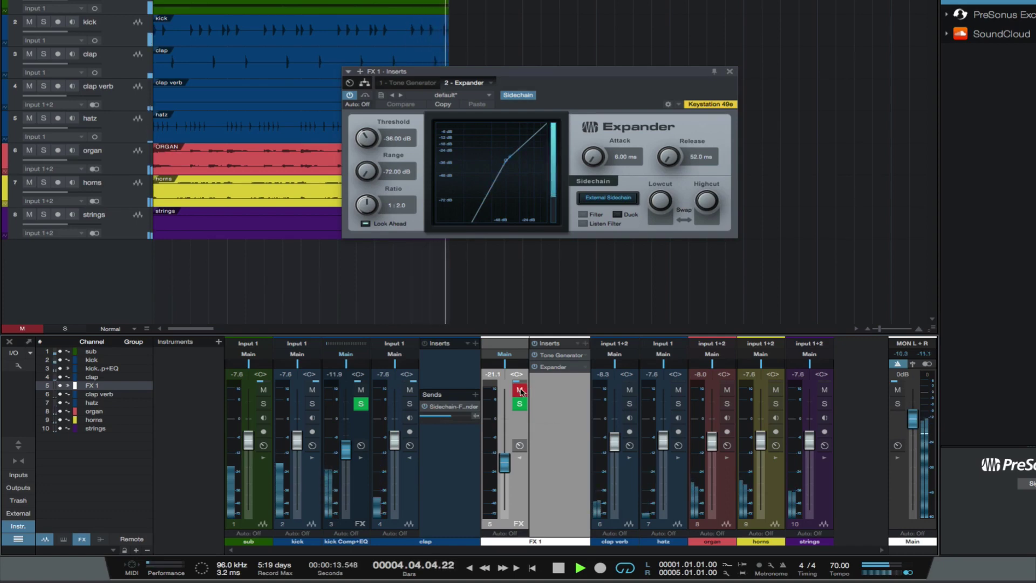
left_click(520, 390)
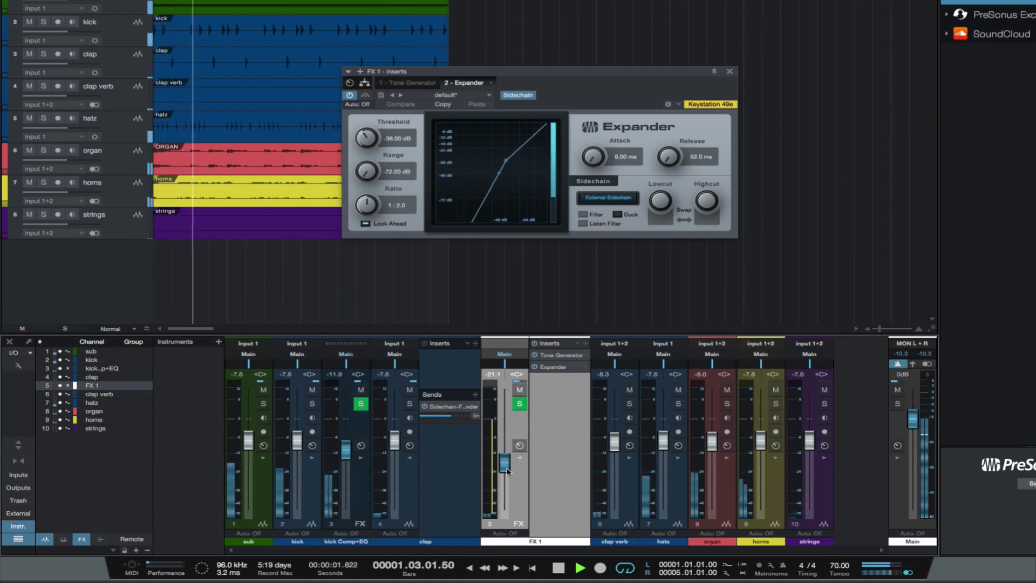
left_click_drag(506, 468, 508, 475)
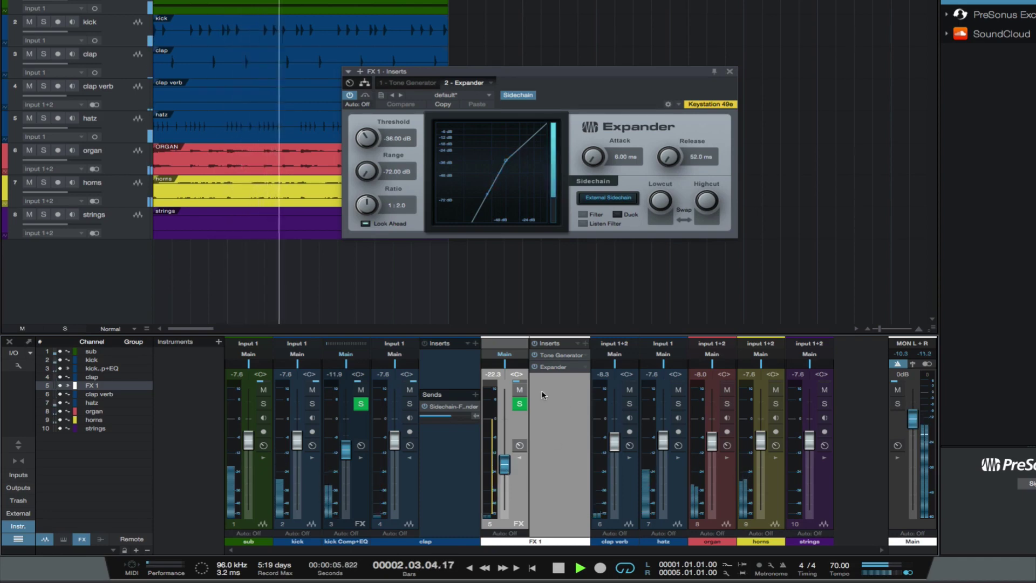
key("shift+m")
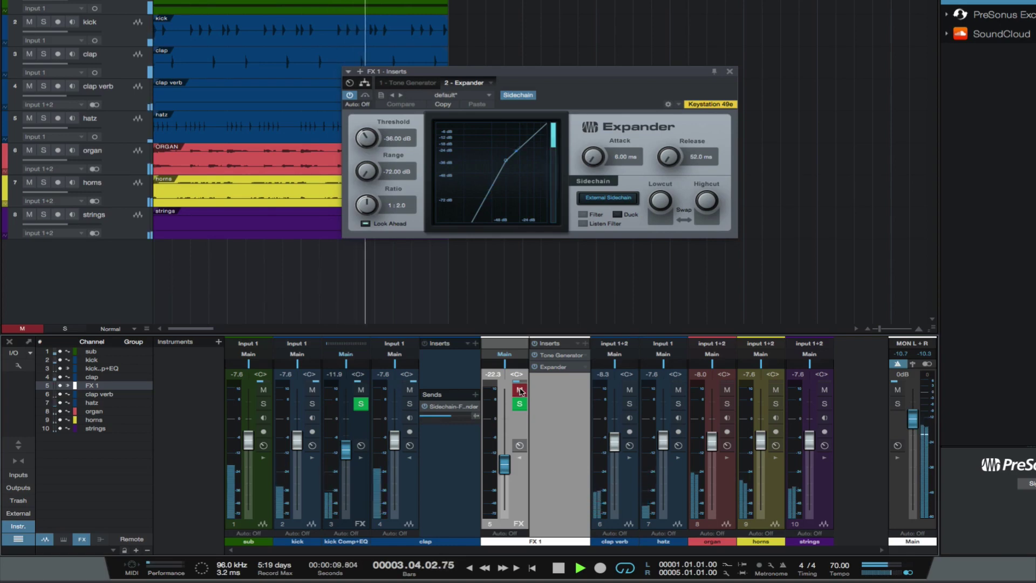
left_click(518, 390)
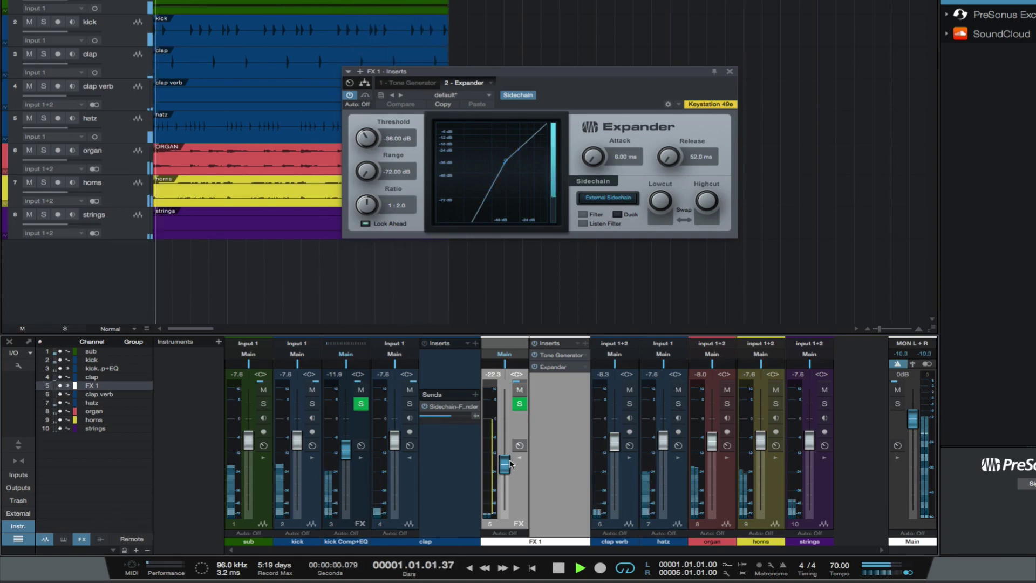
left_click_drag(508, 465, 509, 463)
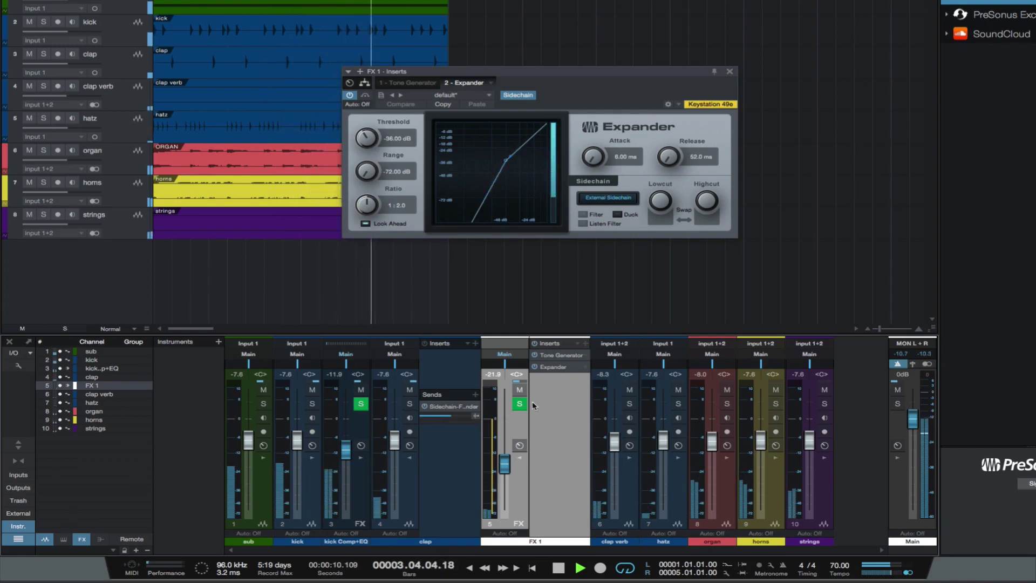
left_click(519, 390)
key("space")
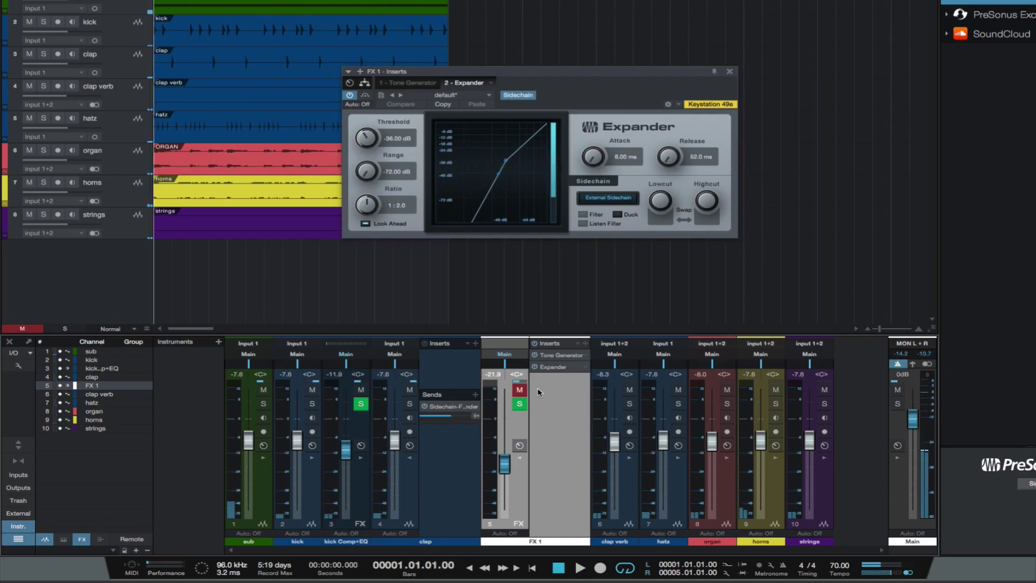
left_click(561, 355)
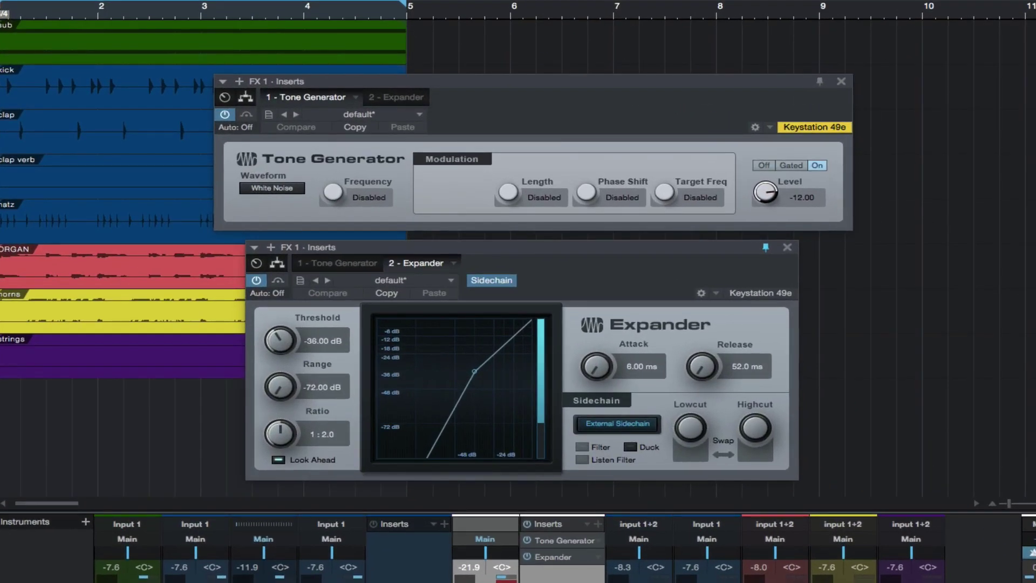